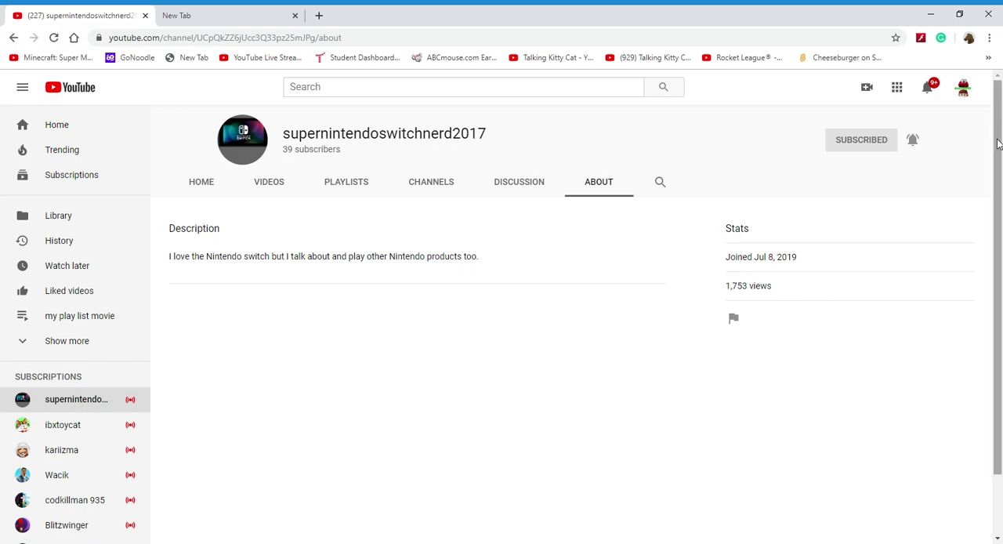
left_click_drag(998, 174, 998, 182)
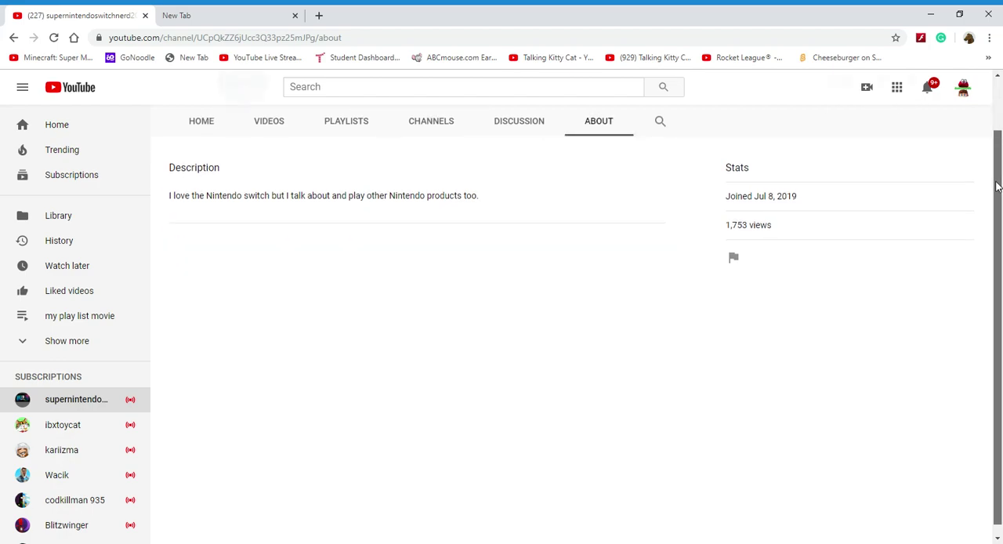
List the uploaded videos on your own Mario Kid channel.
left_click(966, 87)
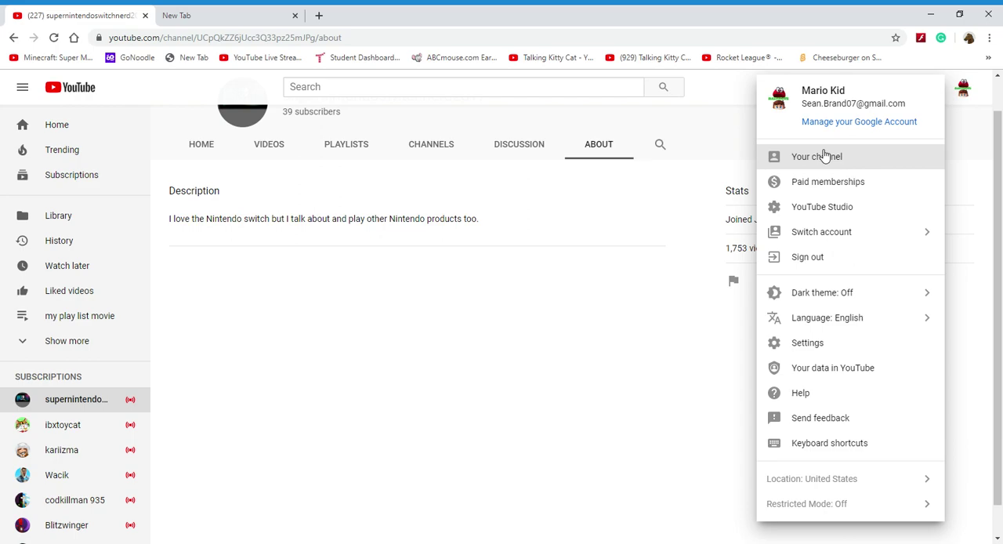
left_click(824, 156)
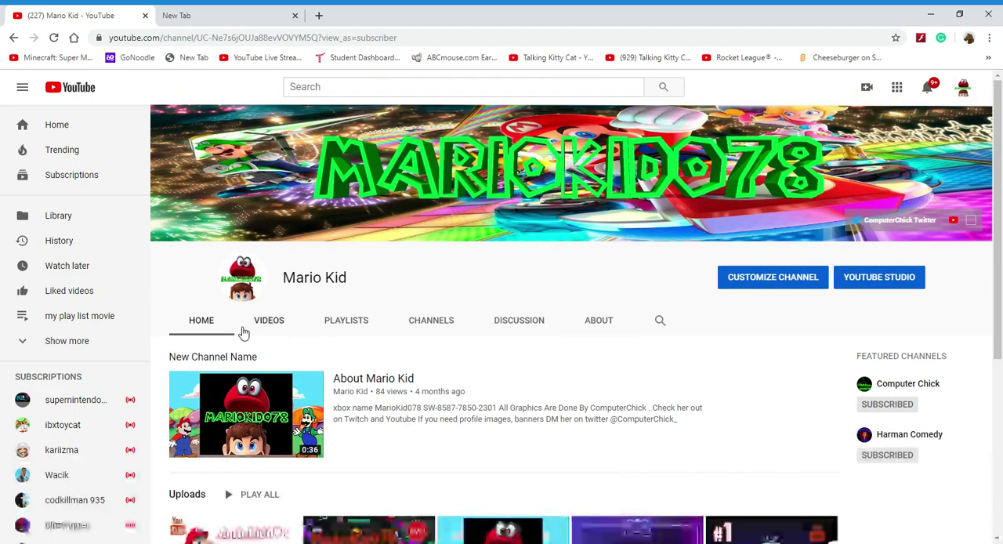
left_click(267, 321)
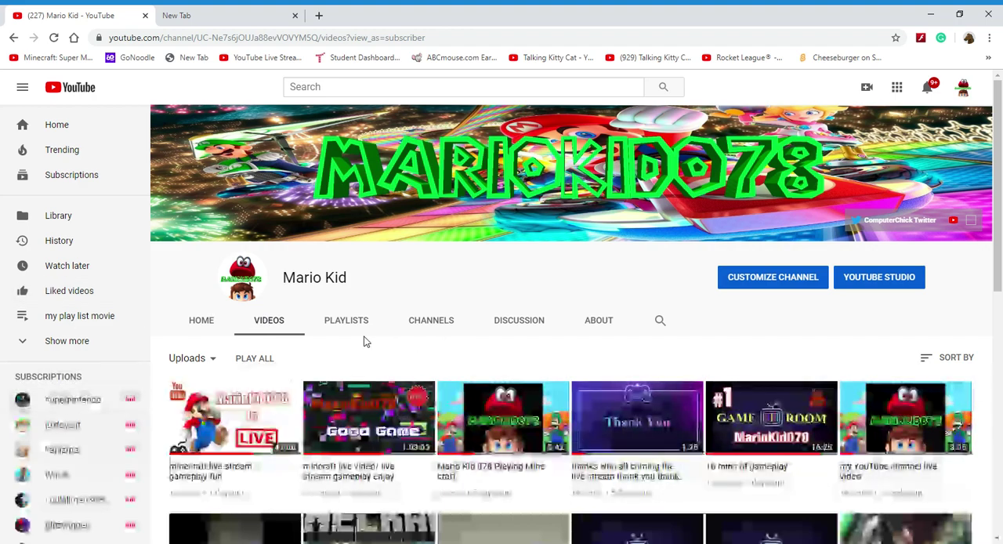
List all uploads of the subscribed supernintendoswitchnerd2017 channel.
left_click(86, 402)
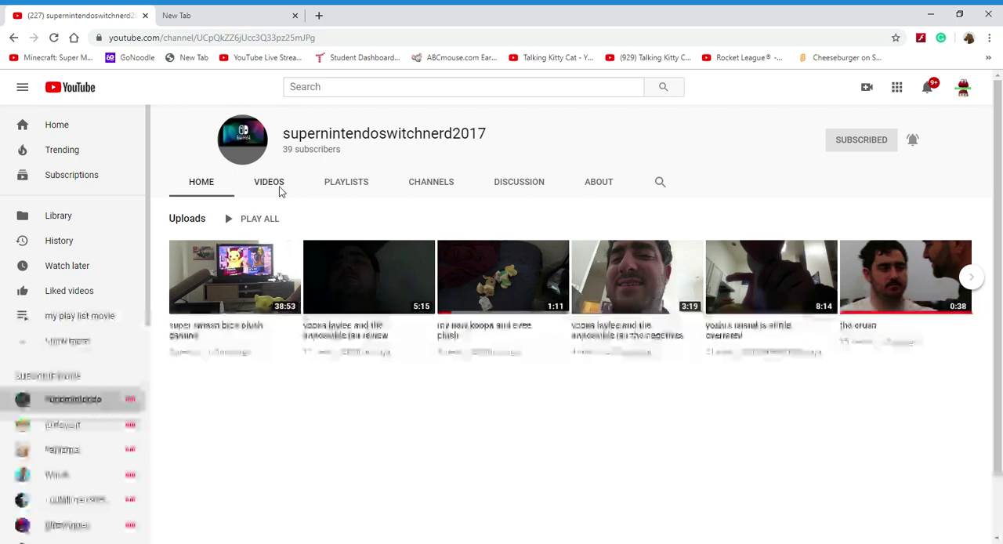
left_click(283, 191)
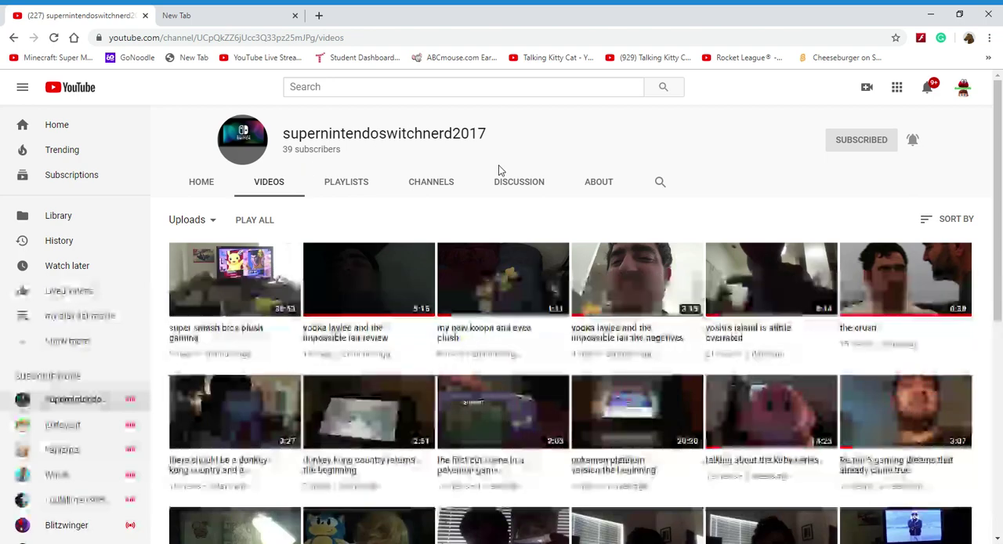
View the supernintendoswitchnerd2017 channel's description, join date and view count.
left_click(608, 193)
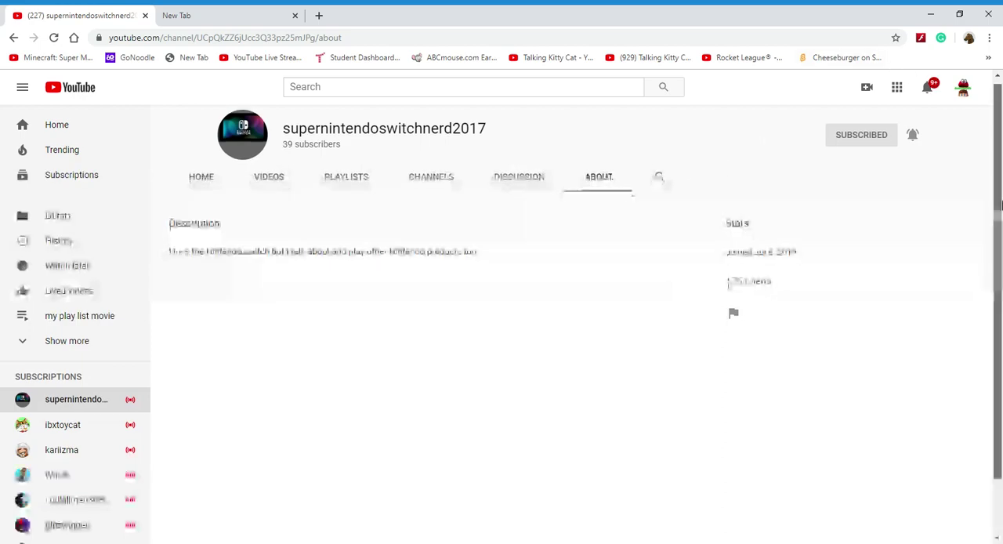
scroll(941, 94, "down", 1)
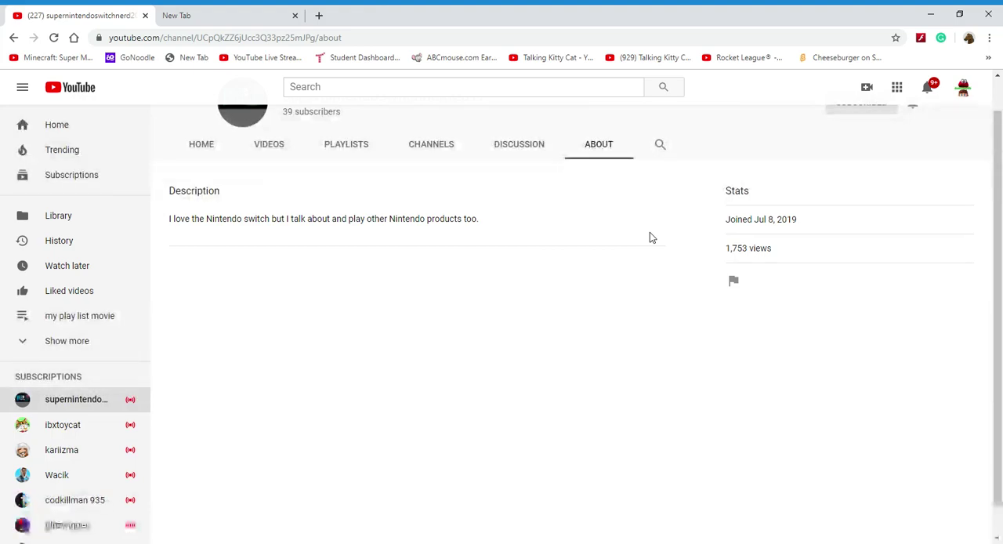
left_click_drag(999, 174, 1000, 141)
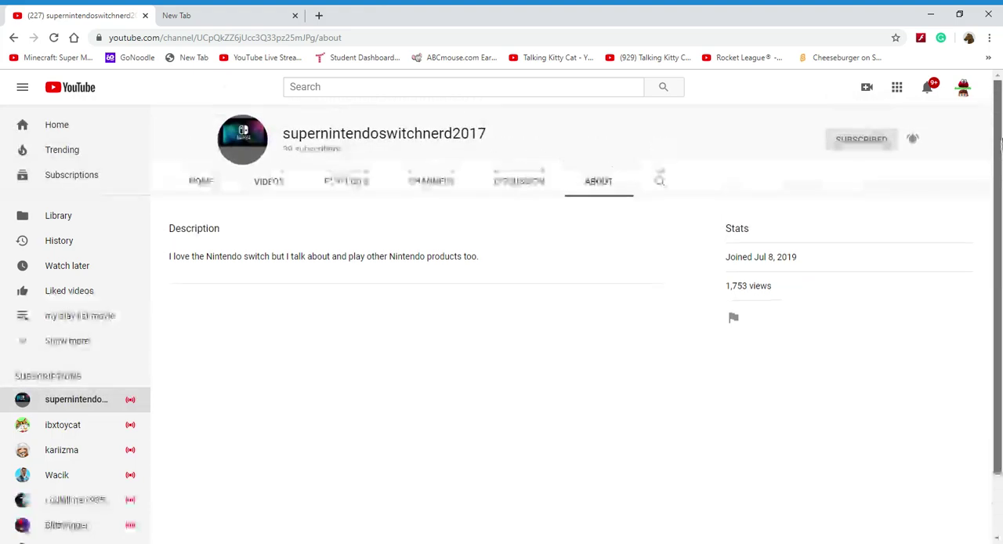